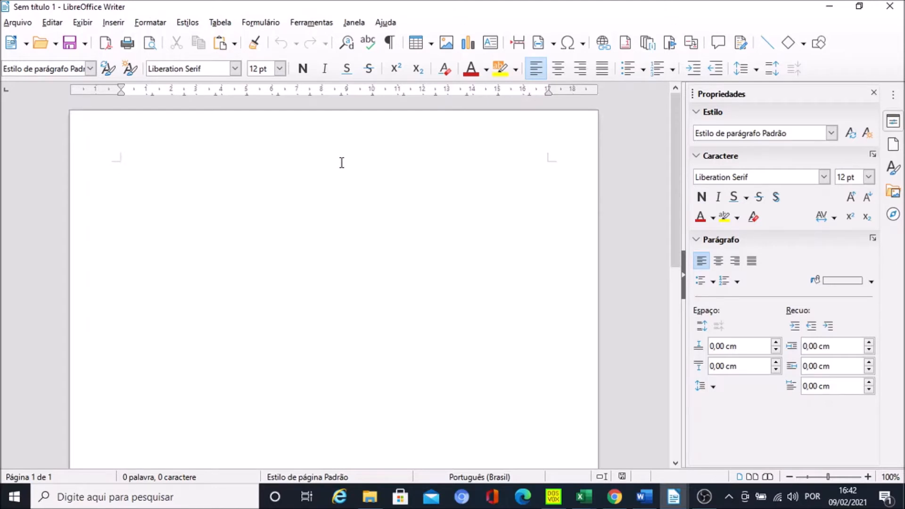
Step: Write the title "Excursão" on the first line of the document and start a new line below it
text(eXCURSÃO)
key(Home)
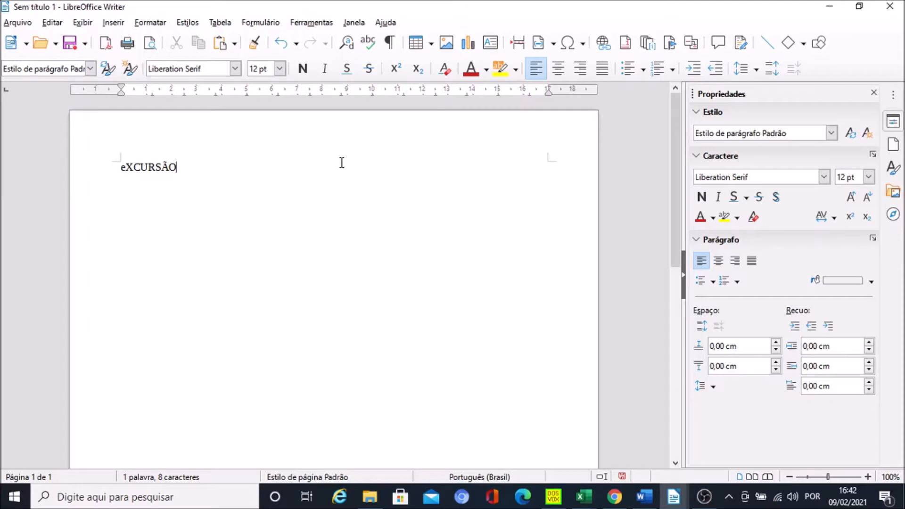
key(Return)
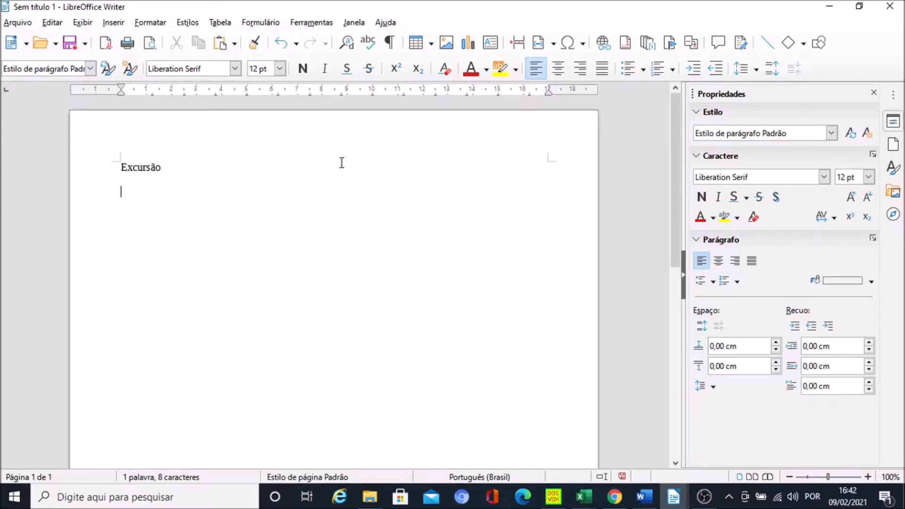
key(BackSpace)
key(Return)
Step: Begin inserting a table below the title and name it "Excursão"
key(alt)
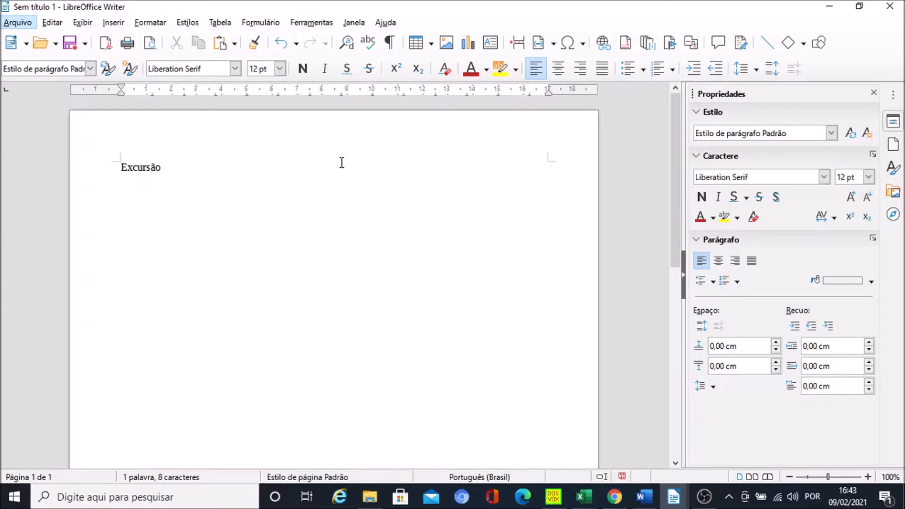
key(Right)
key(Right)
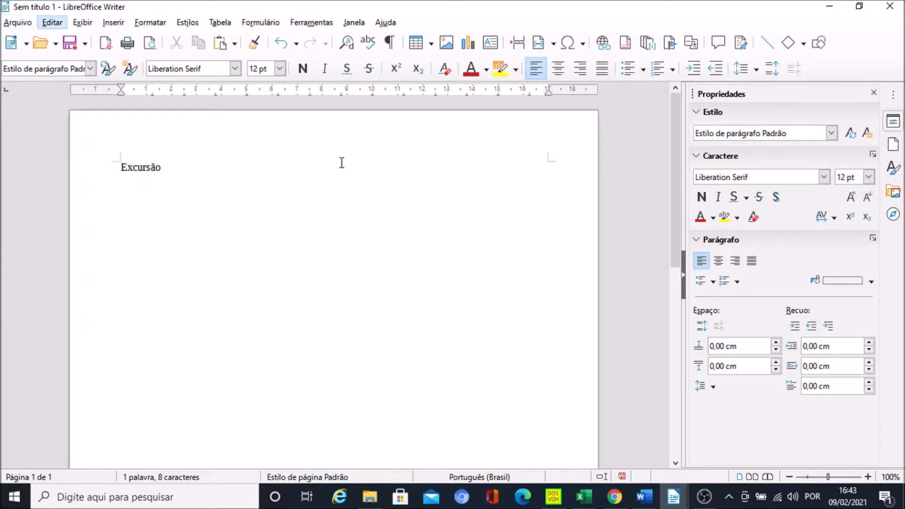
key(Right)
key(Right)
key(Right)
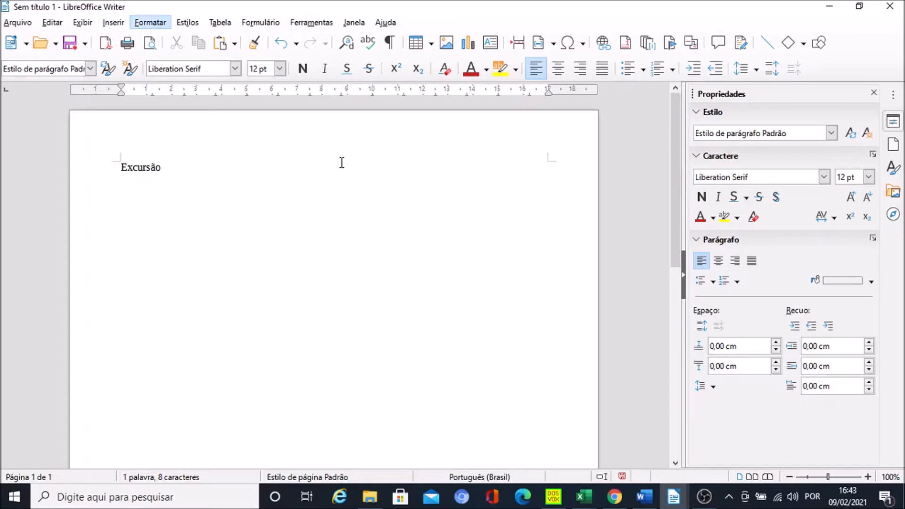
key(Right)
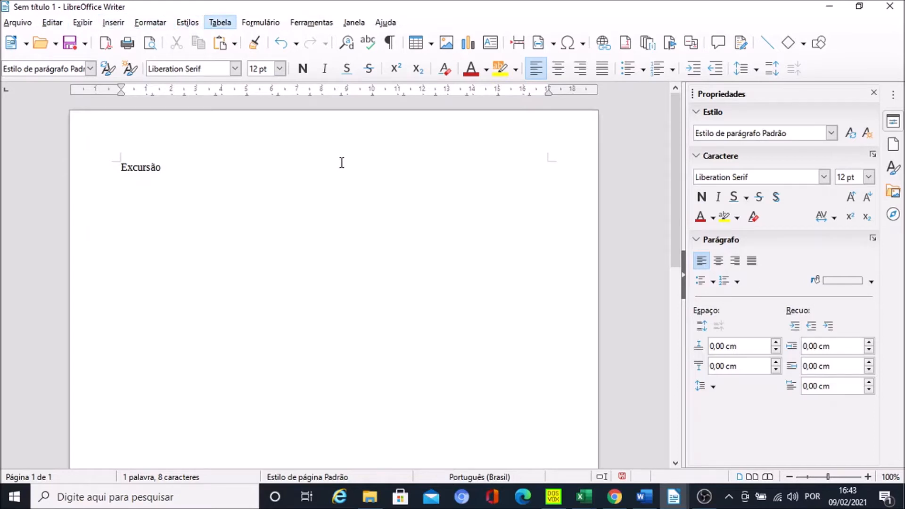
key(Down)
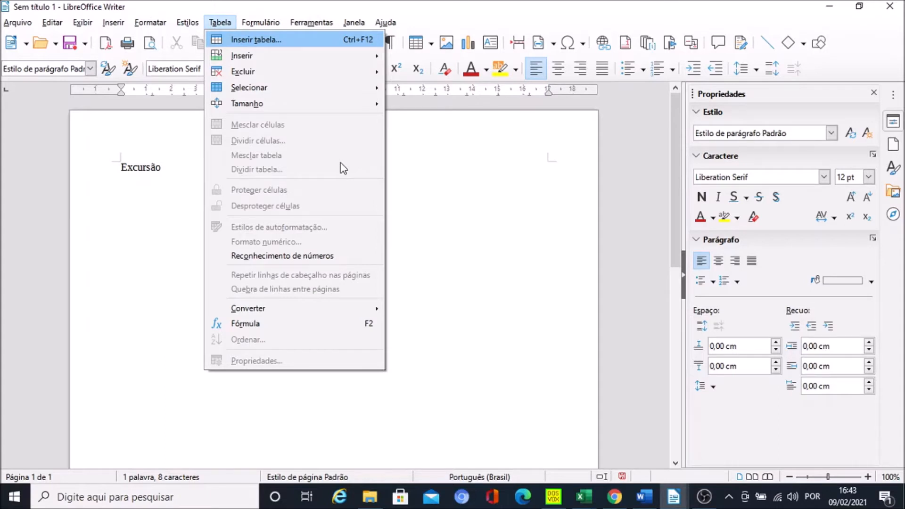
key(Return)
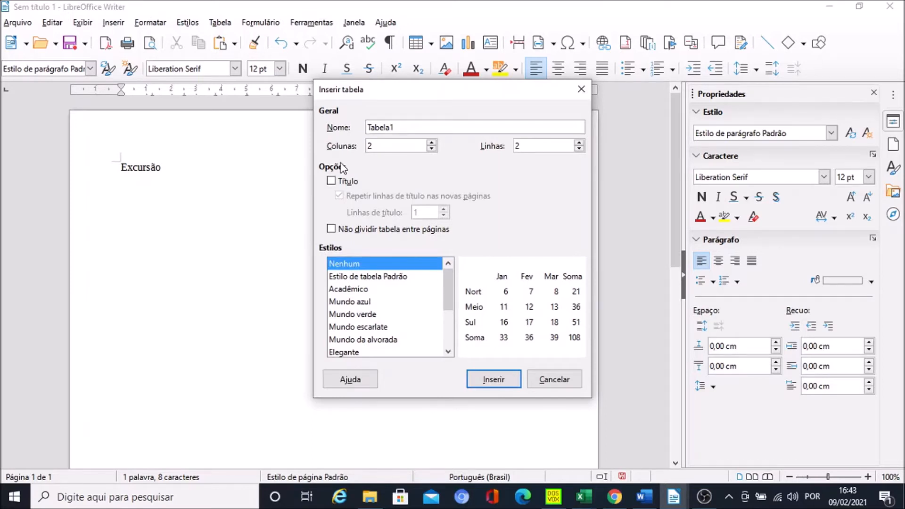
key(Tab)
key(shift+Tab)
text(Excursão)
key(Home)
Step: Set the table to 4 columns and 11 rows without a style, and insert it
key(Tab)
text(4)
key(Tab)
text(11)
key(Tab)
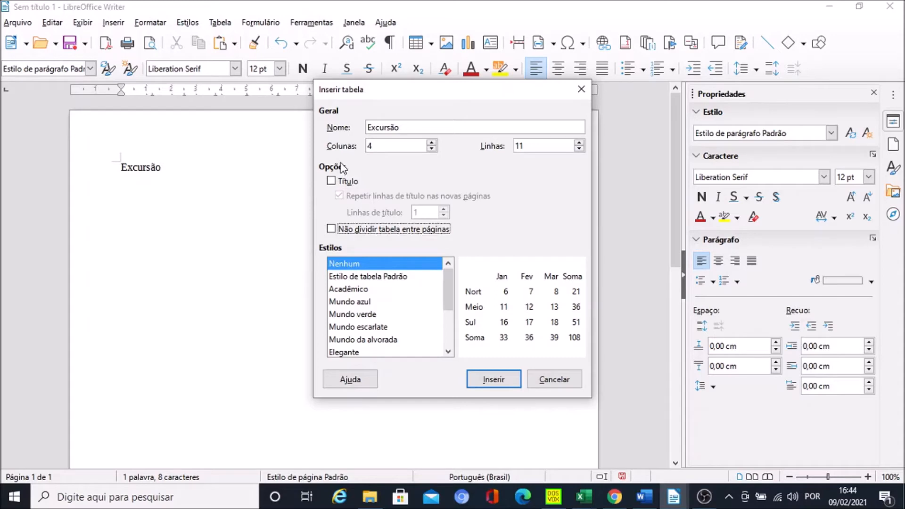
key(Tab)
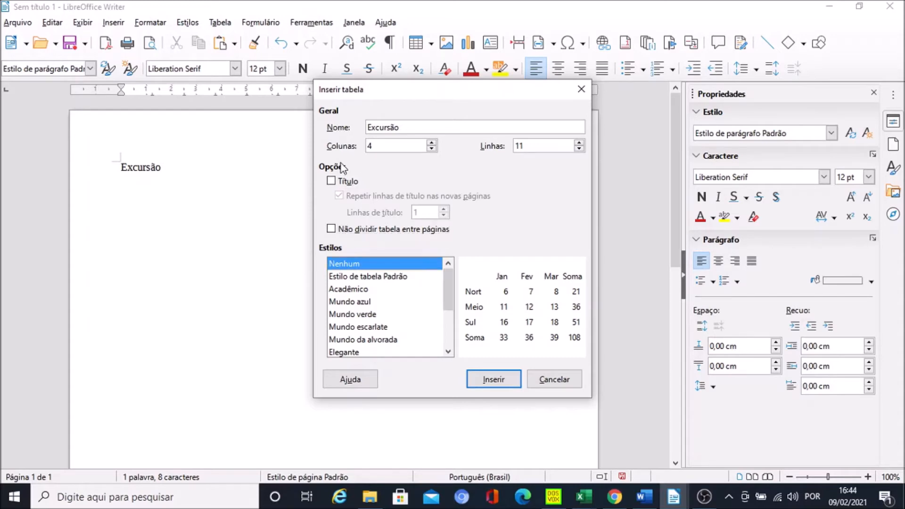
key(Tab)
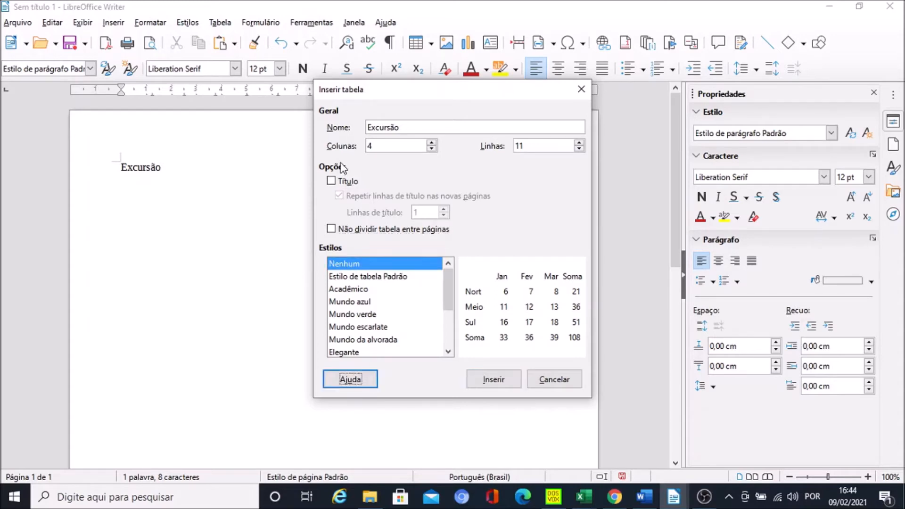
key(Tab)
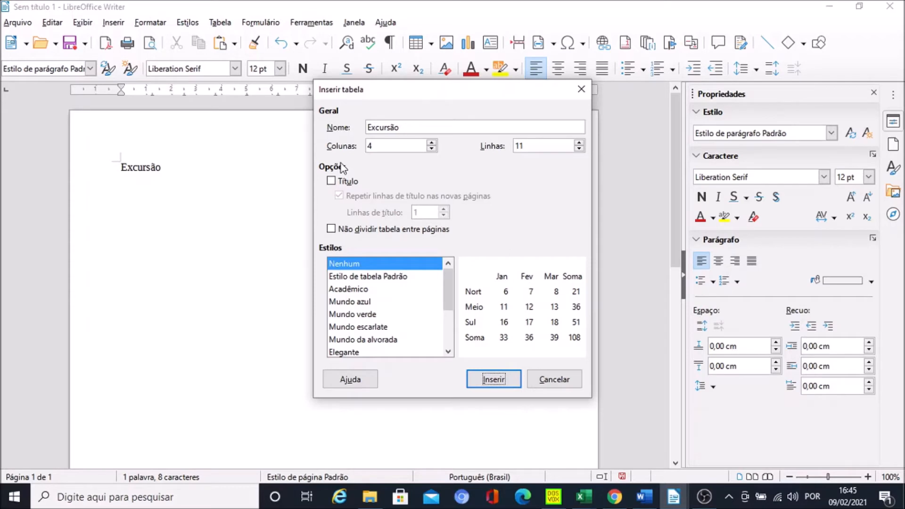
key(Return)
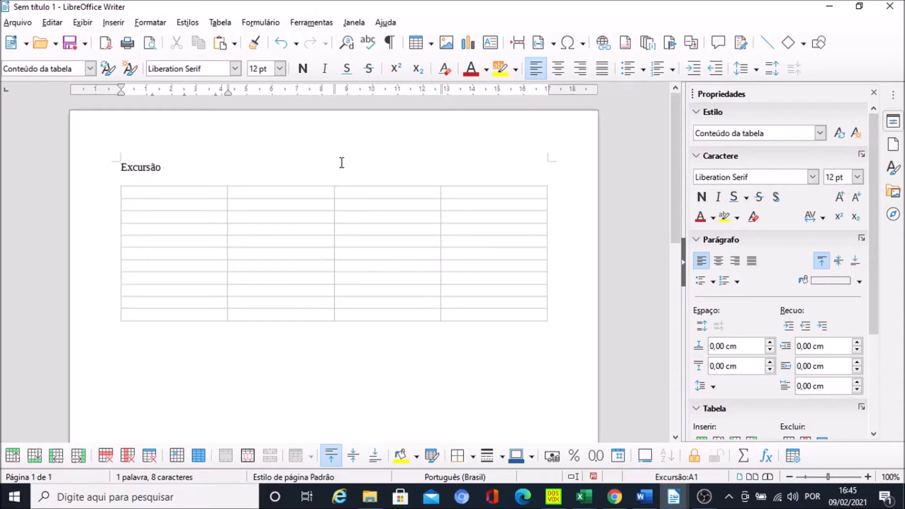
Step: Examine the lines directly above and below the table and its last row, returning to the first cell
key(Up)
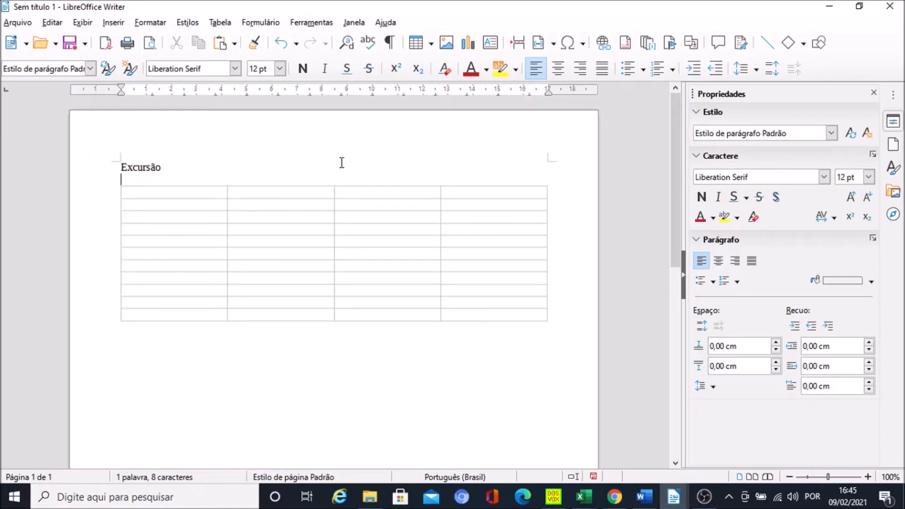
key(Up)
key(Down)
key(Down)
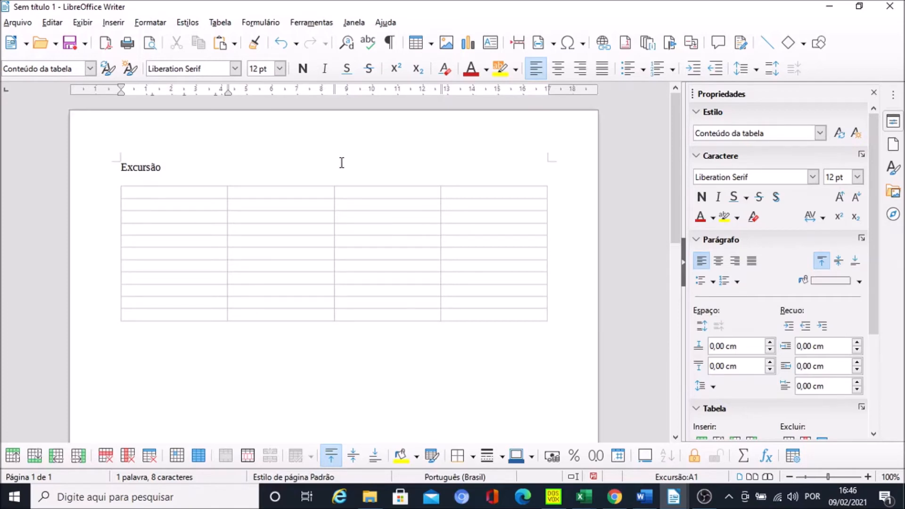
key(ctrl+End)
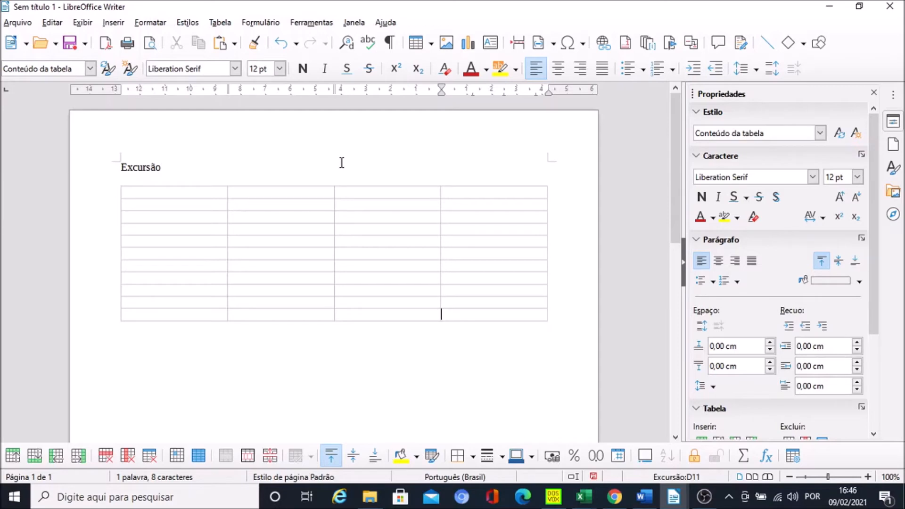
key(Down)
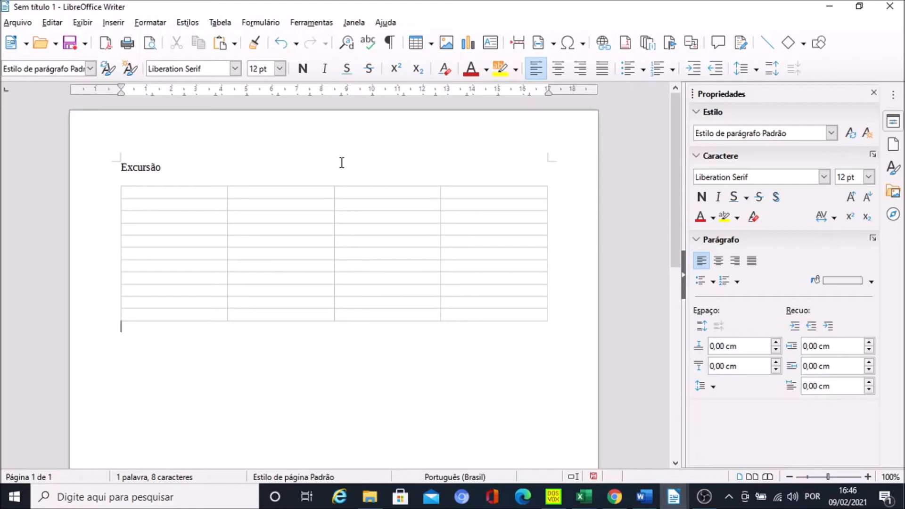
key(Up)
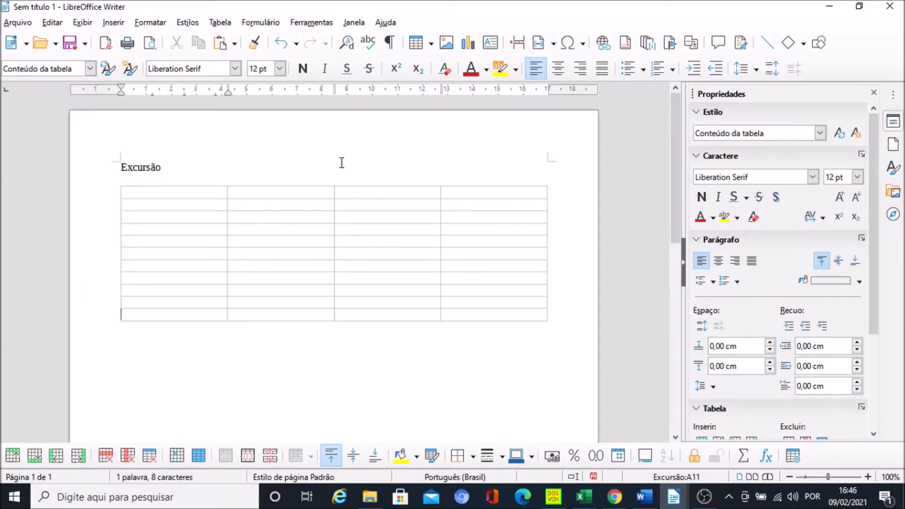
key(Down)
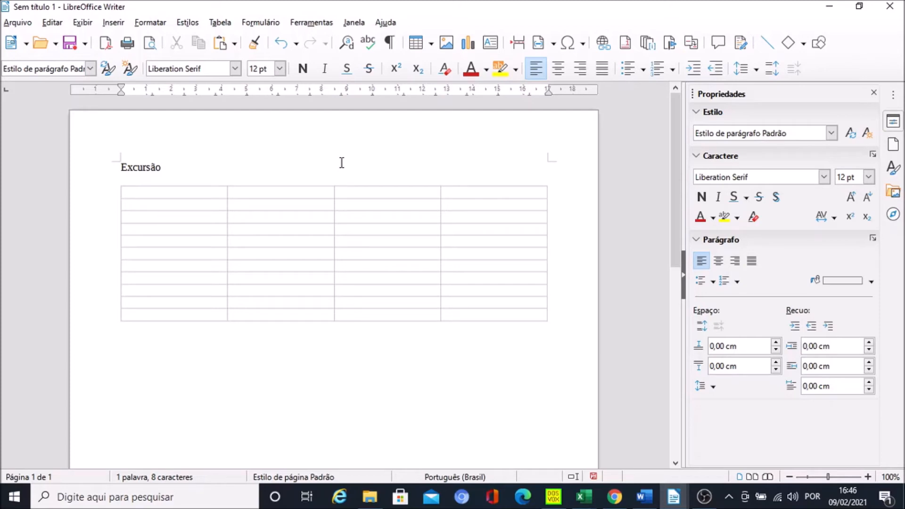
key(Up)
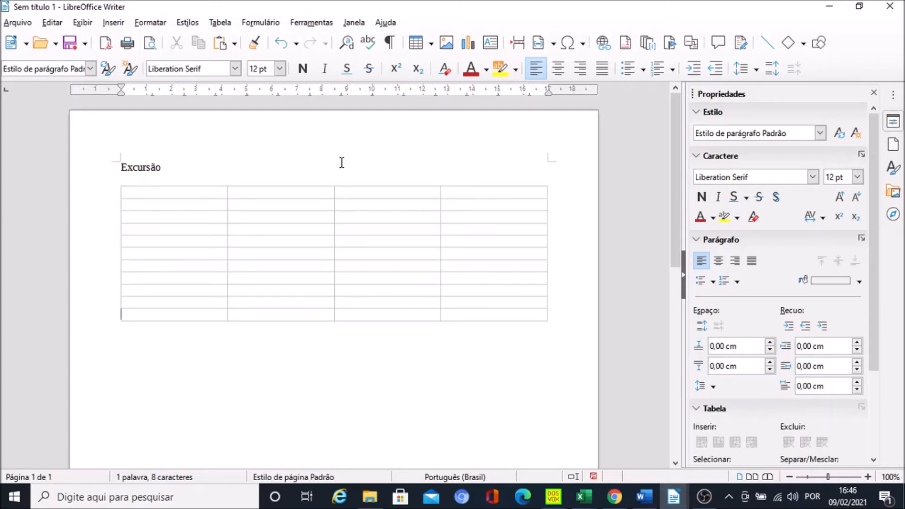
key(ctrl+Home)
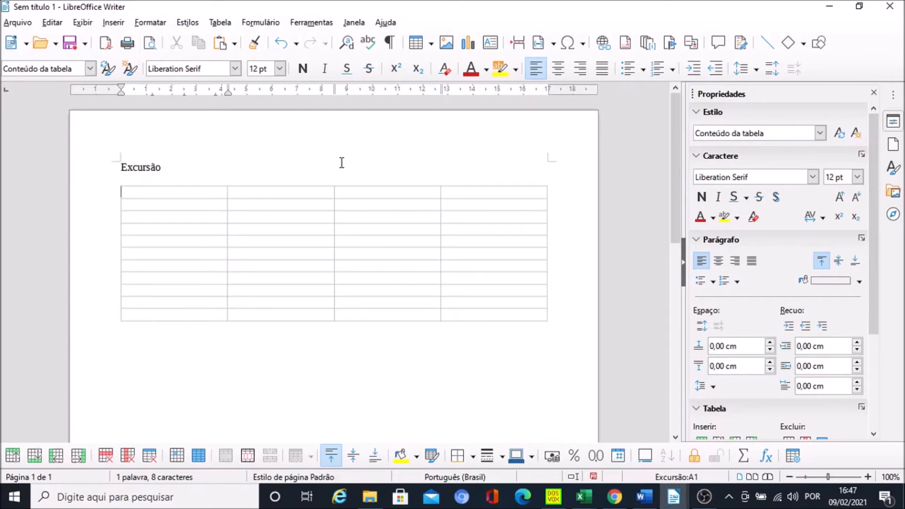
Step: Go down and back up the first column, and across the first row to cell D1 and back to A1
key(Down)
key(Down)
key(Down)
key(Up)
key(Up)
key(Up)
key(Tab)
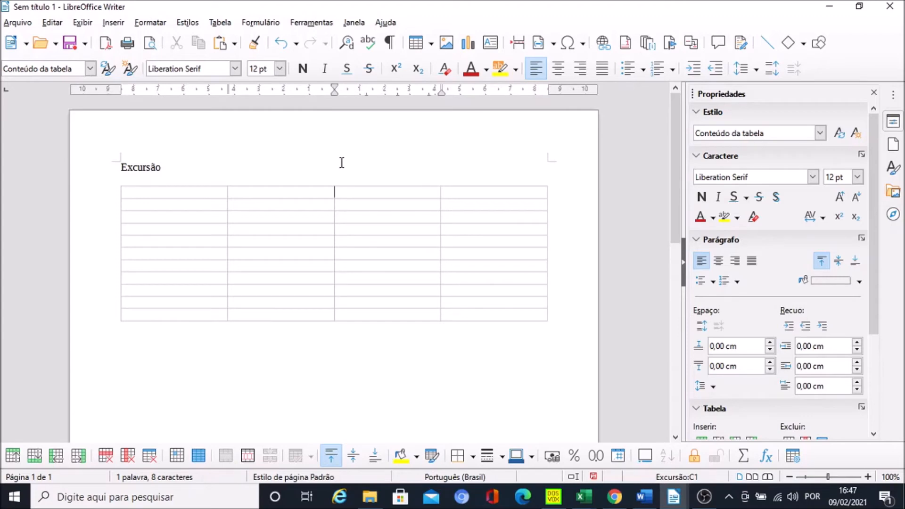
key(Tab)
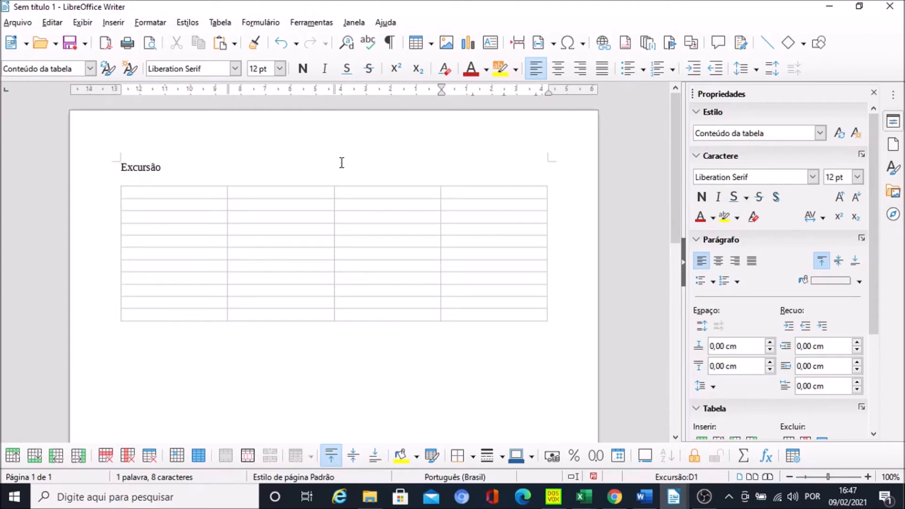
key(shift+Tab)
key(shift+Tab)
key(shift+Tab)
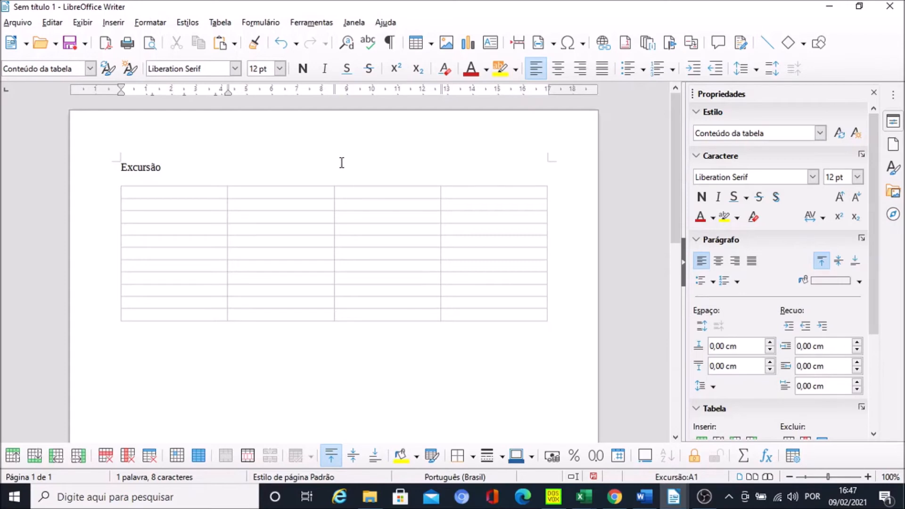
key(Tab)
key(shift+Tab)
Step: Enter the headings "Nome" in cell A1 and "Idade" in cell B1, ending in cell C1
text(Nome)
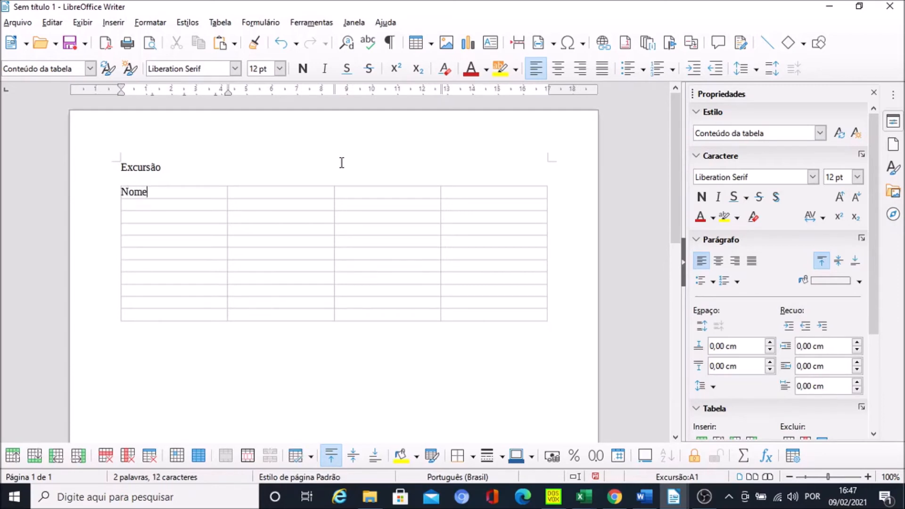
key(Tab)
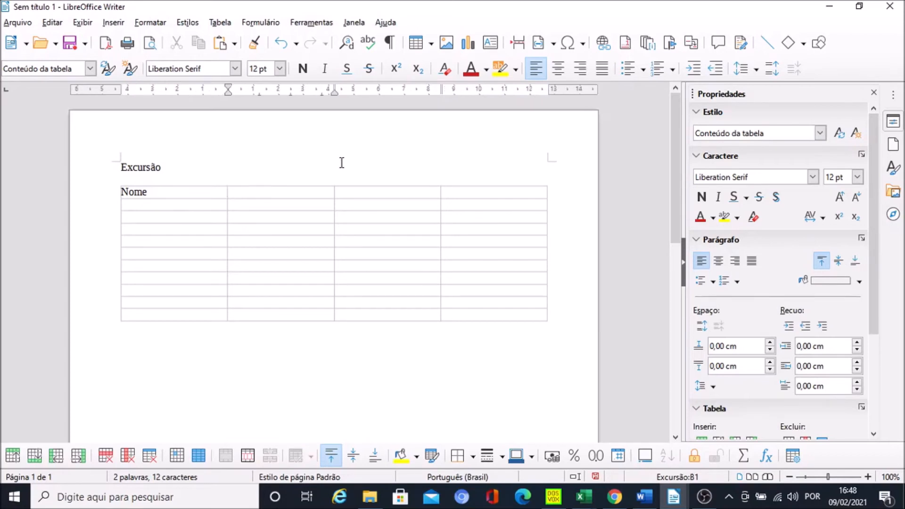
text(Idade)
key(Tab)
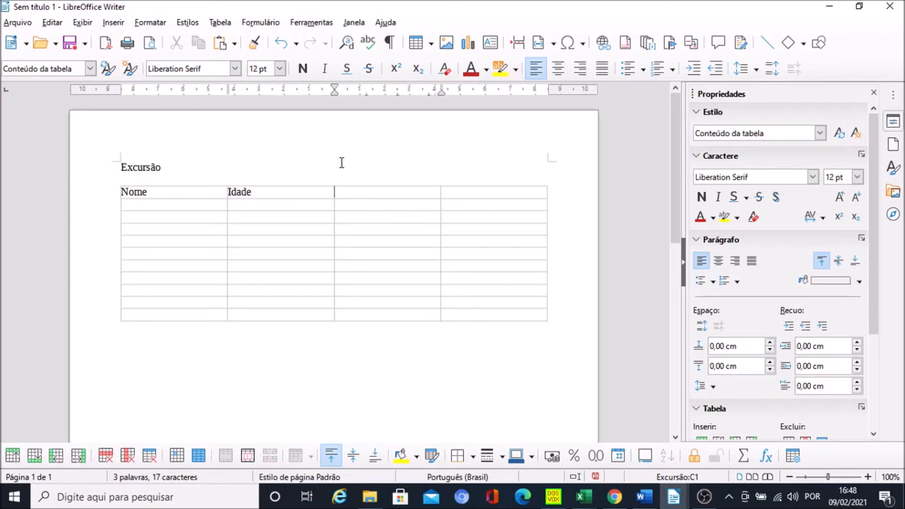
Step: Review the first row from cell D1 back through the Idade and Nome headings, up to the line above the table
key(Tab)
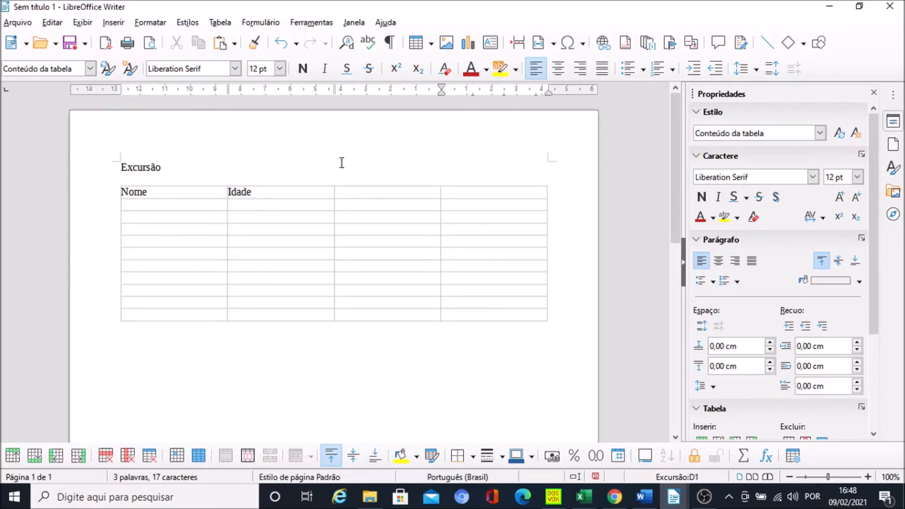
key(shift+Tab)
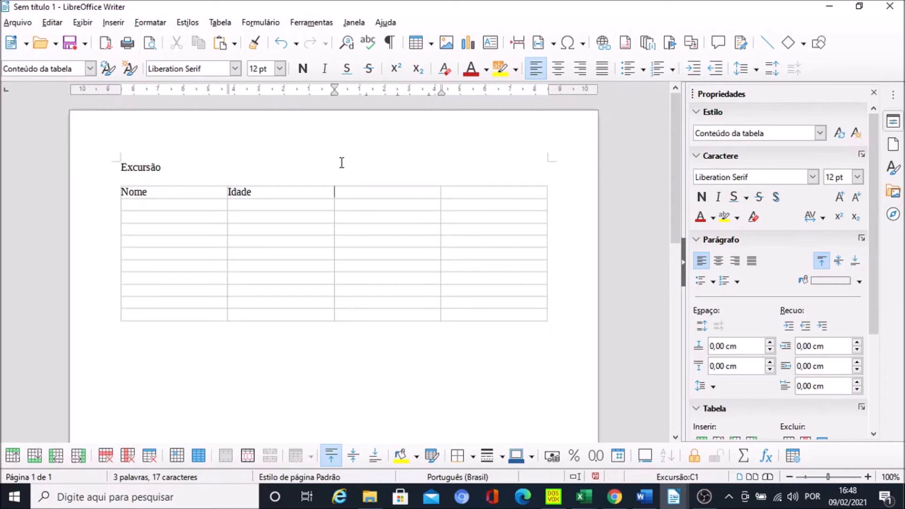
key(shift+Tab)
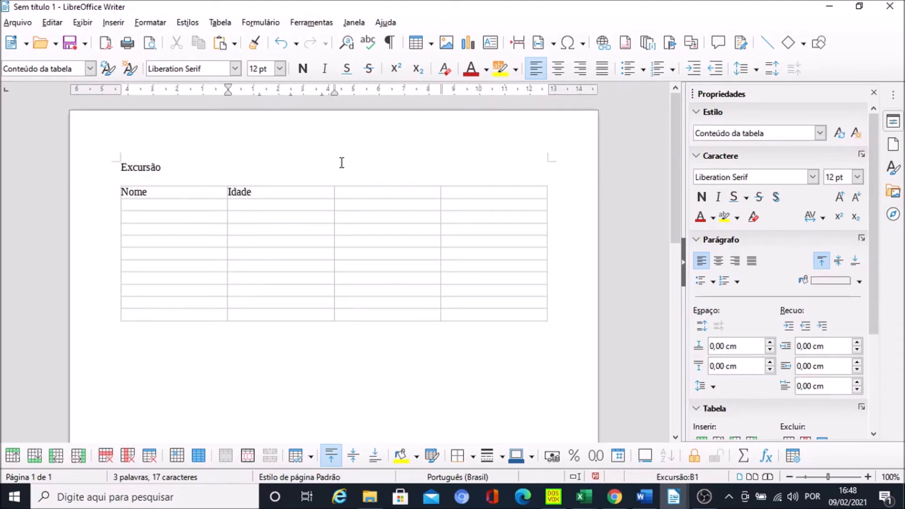
key(Left)
key(Left)
key(Left)
key(Left)
key(Left)
key(End)
key(Home)
key(Left)
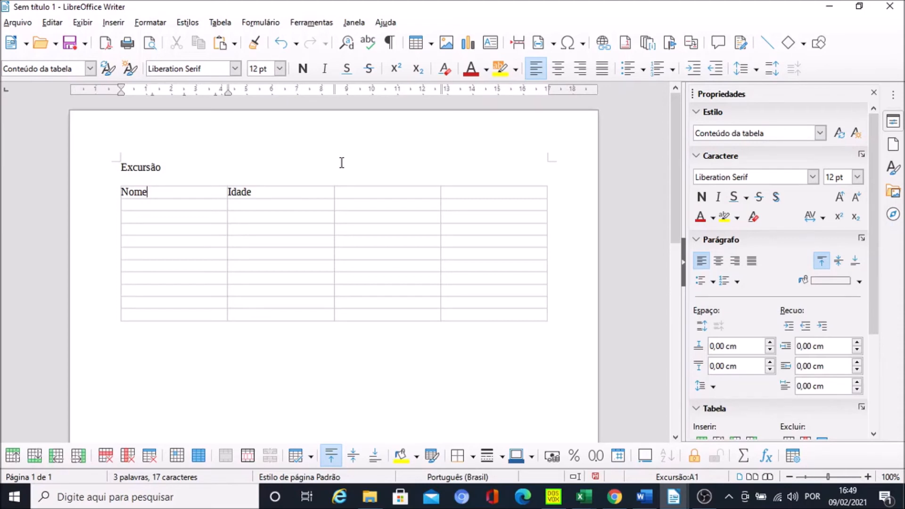
key(Left)
key(Left)
key(Left)
key(Up)
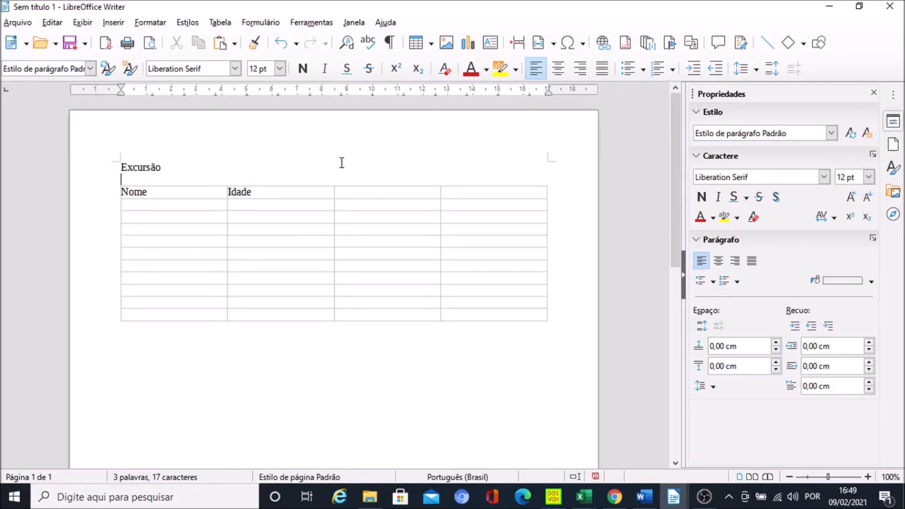
Step: Return to the table and go character by character through the Nome and Idade headings to cell C1
key(Down)
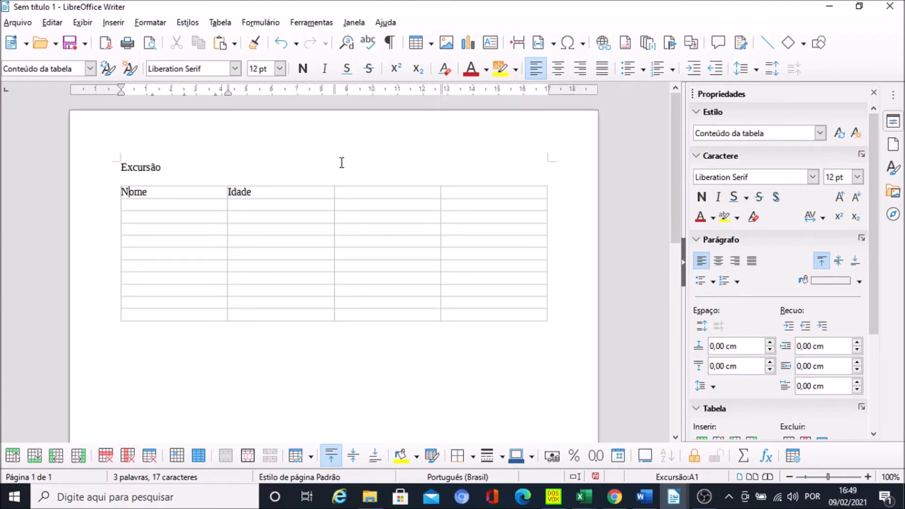
key(Right)
key(Right)
key(Right)
key(Right)
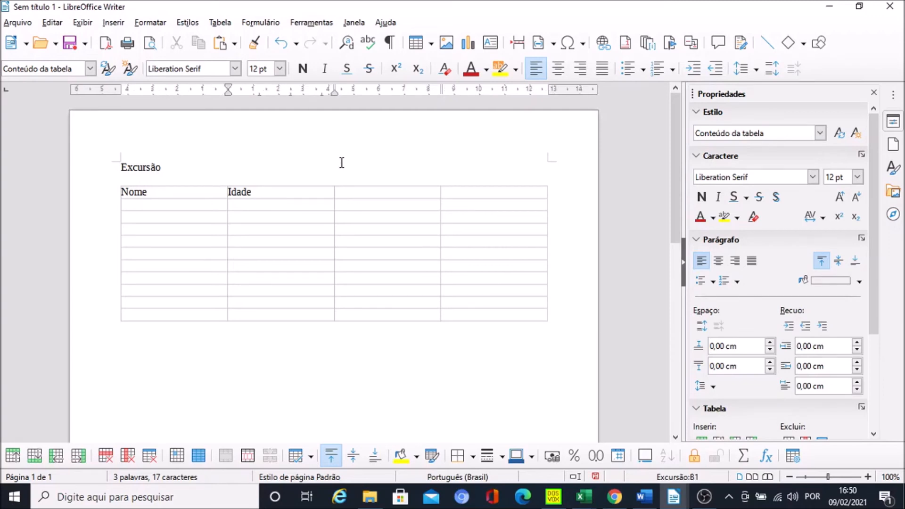
key(Right)
key(Right)
key(Right)
key(Right)
key(Right)
key(Right)
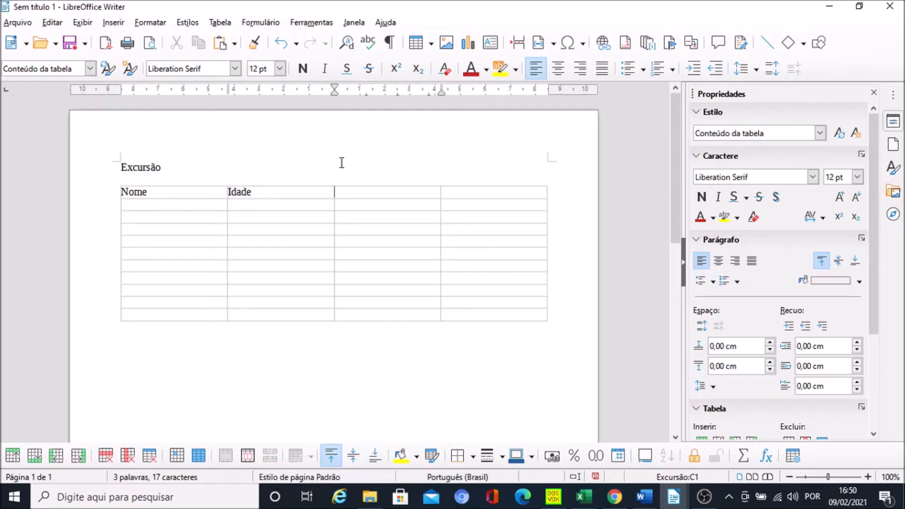
Step: Go to cell D1, down to D2, and back across the empty second row to cell A2
key(Right)
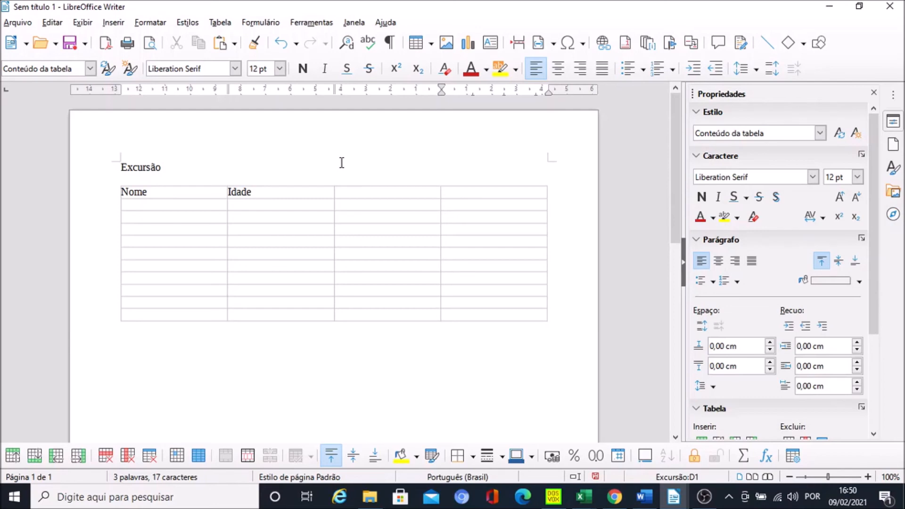
key(Down)
key(Left)
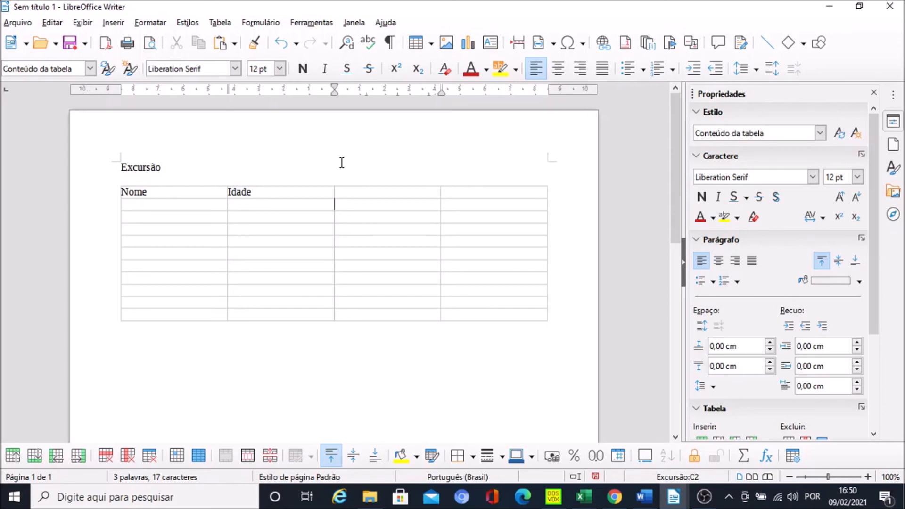
key(Left)
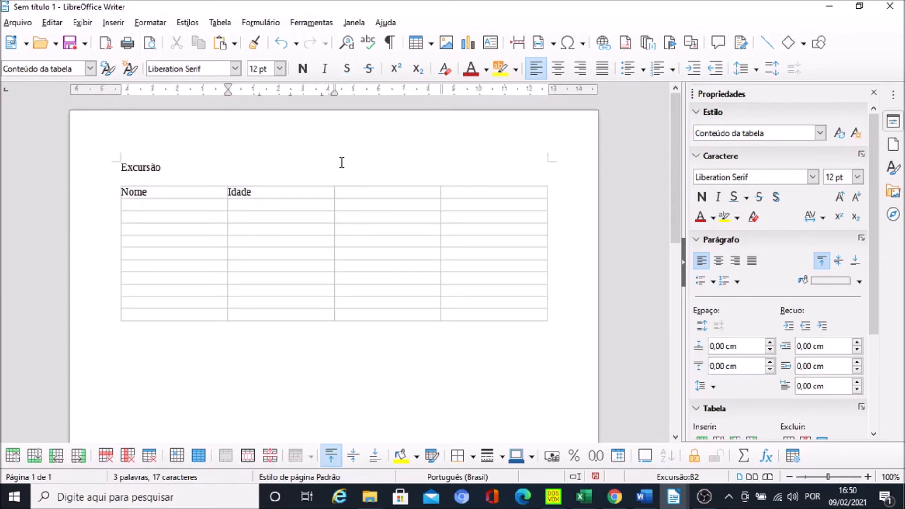
key(Left)
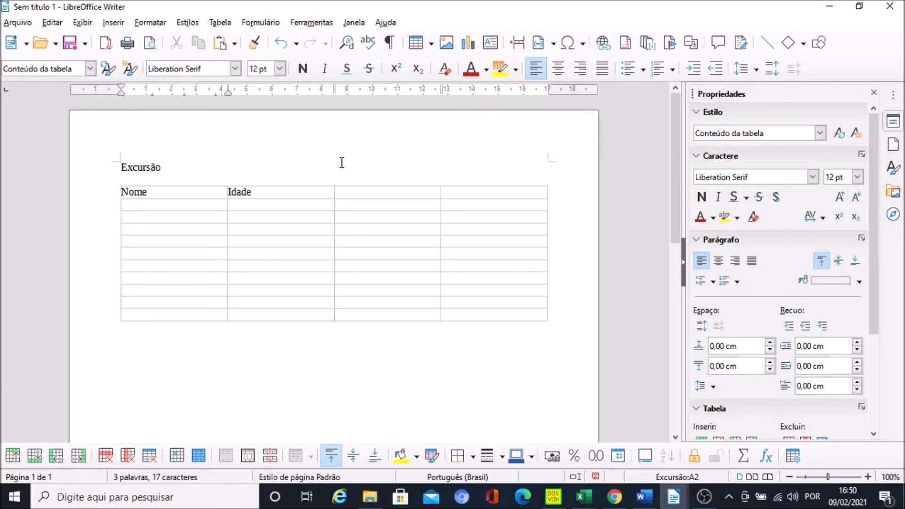
Step: Return to A1 and go across columns B, C and D, moving between the first and second rows in each, ending in cell C1
key(Up)
key(Tab)
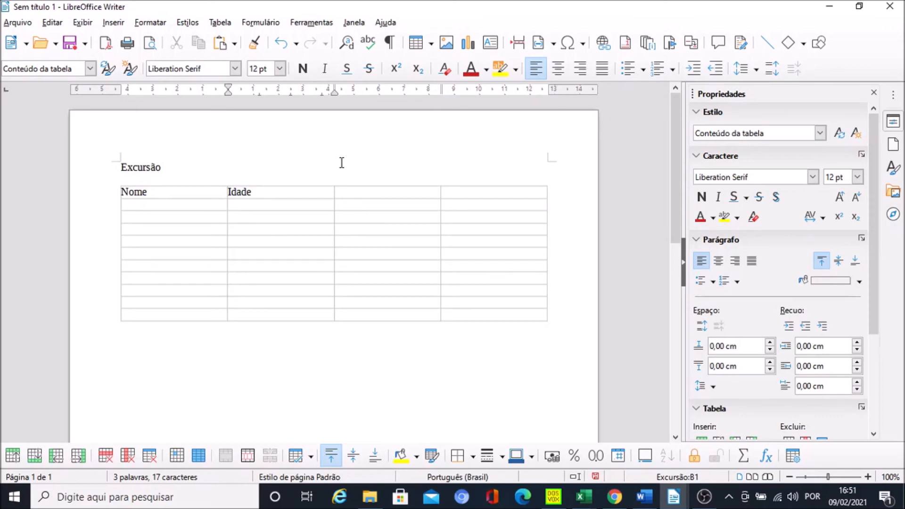
key(Down)
key(Up)
key(Tab)
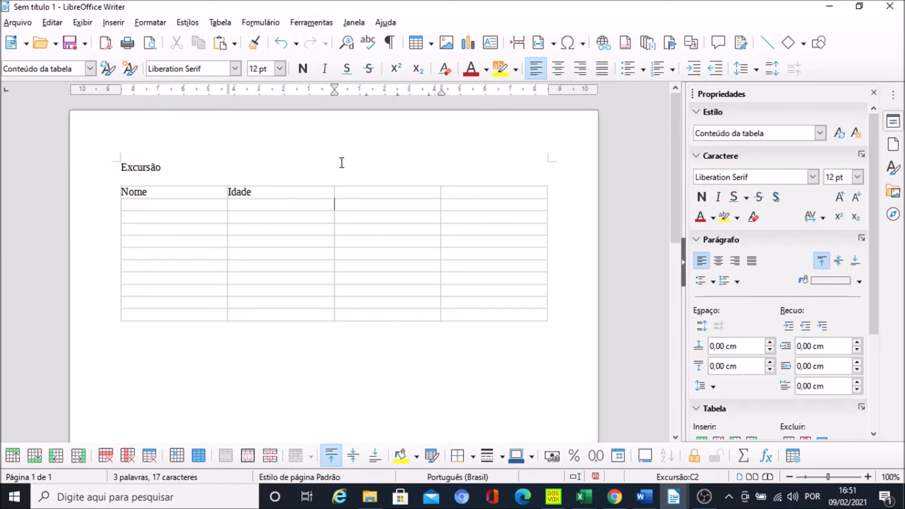
key(Up)
key(Right)
key(Down)
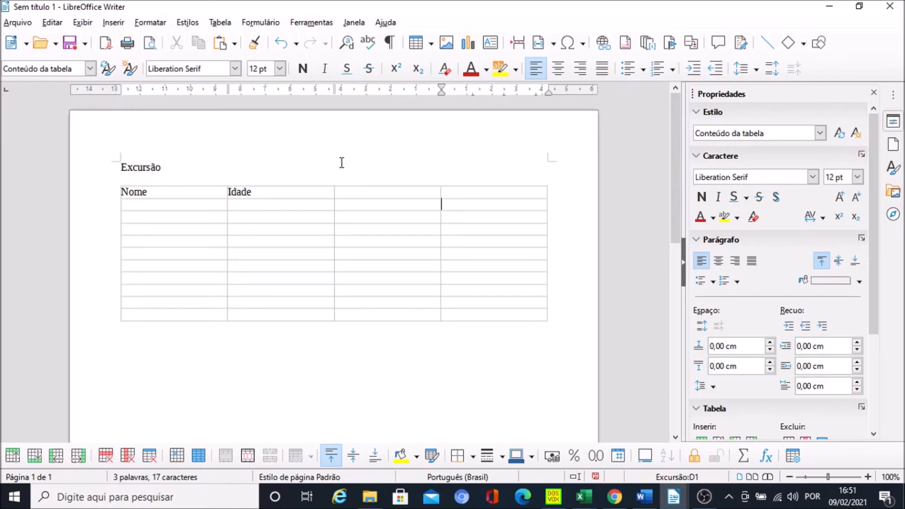
key(Up)
key(Left)
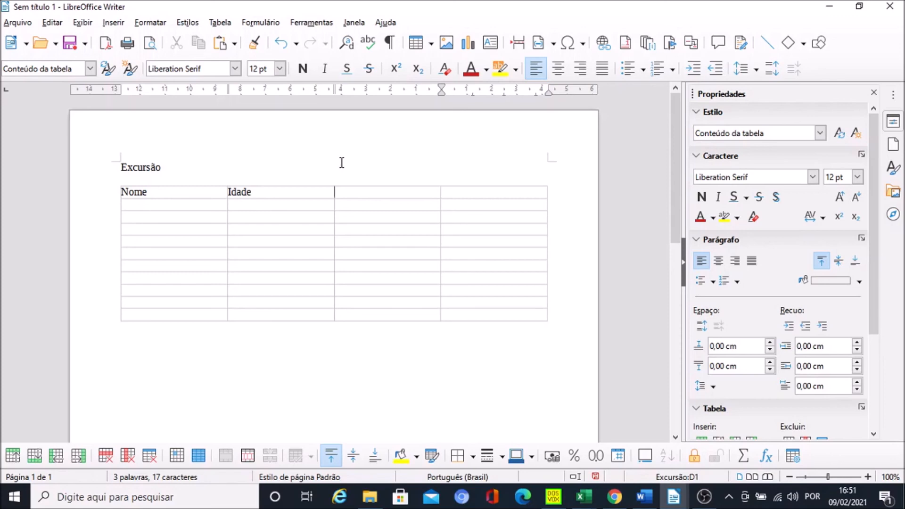